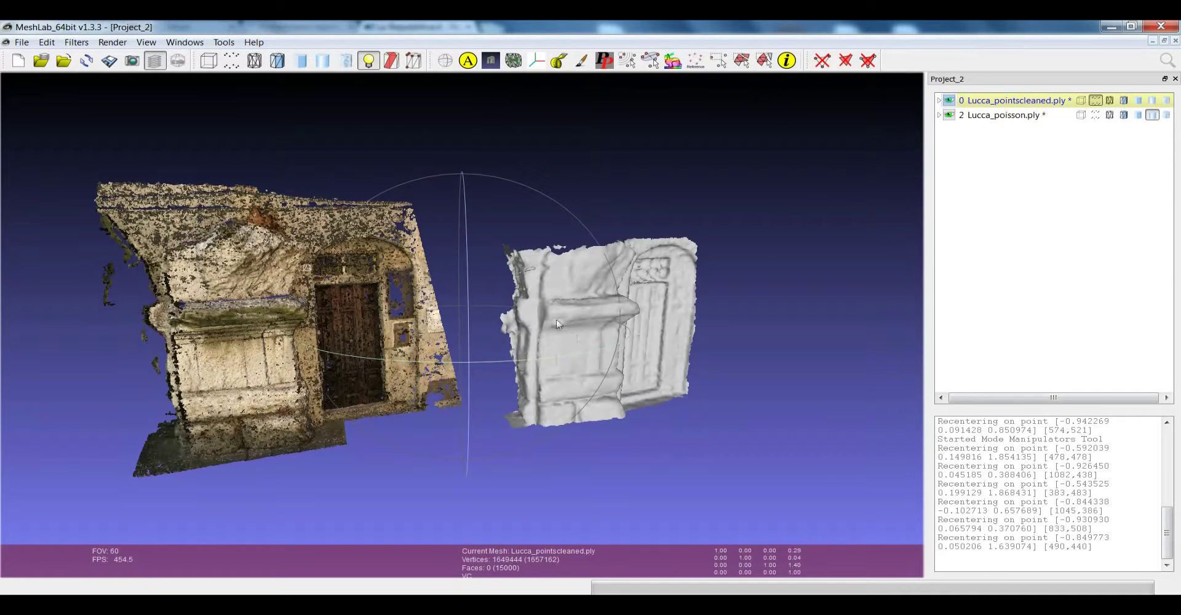
# Render the Lucca_pointscleaned.ply layer in Points mode from its Layer dialog row
pyautogui.click(1096, 103)
pyautogui.moveTo(650, 359); pyautogui.dragTo(857, 261)
pyautogui.click(1096, 115)
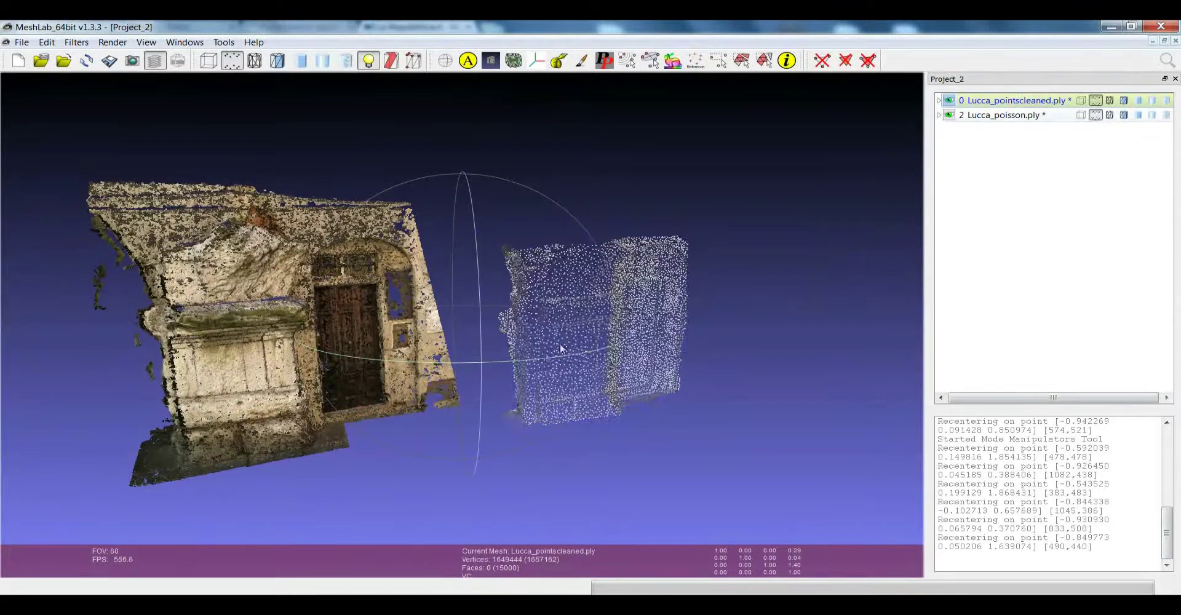
pyautogui.click(1149, 116)
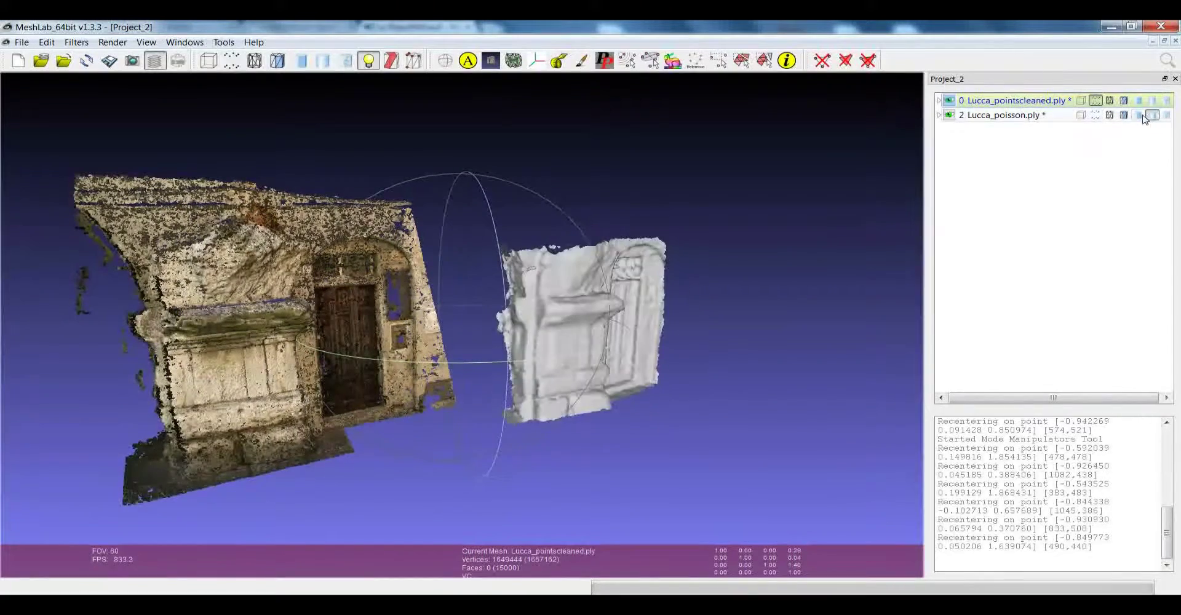
pyautogui.moveTo(725, 256); pyautogui.dragTo(357, 292)
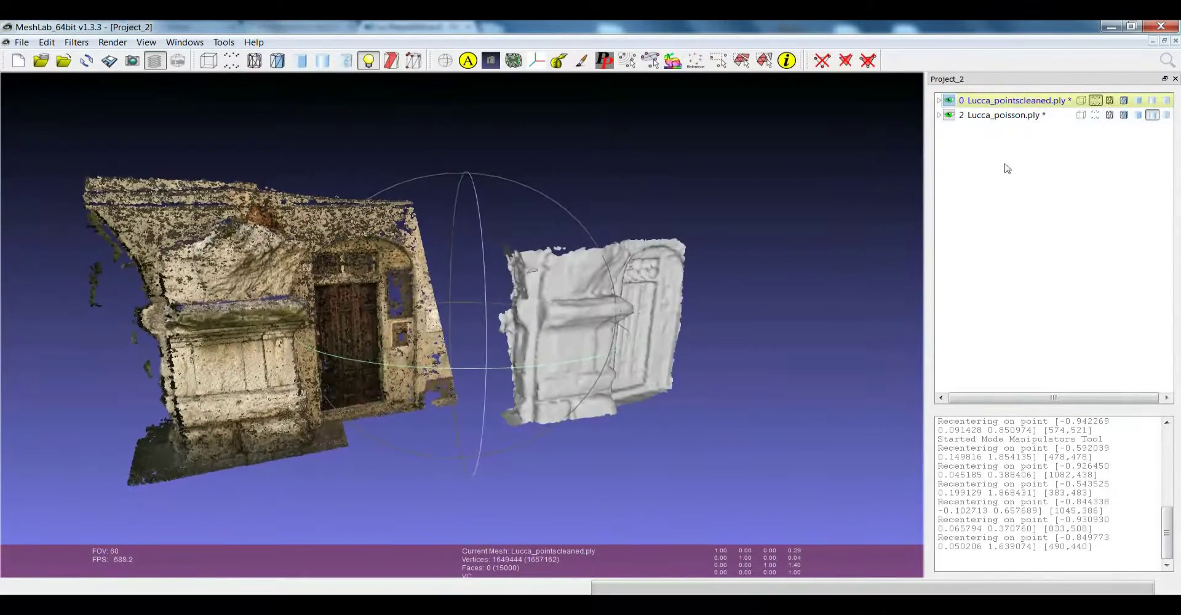
pyautogui.moveTo(567, 370); pyautogui.dragTo(570, 370)
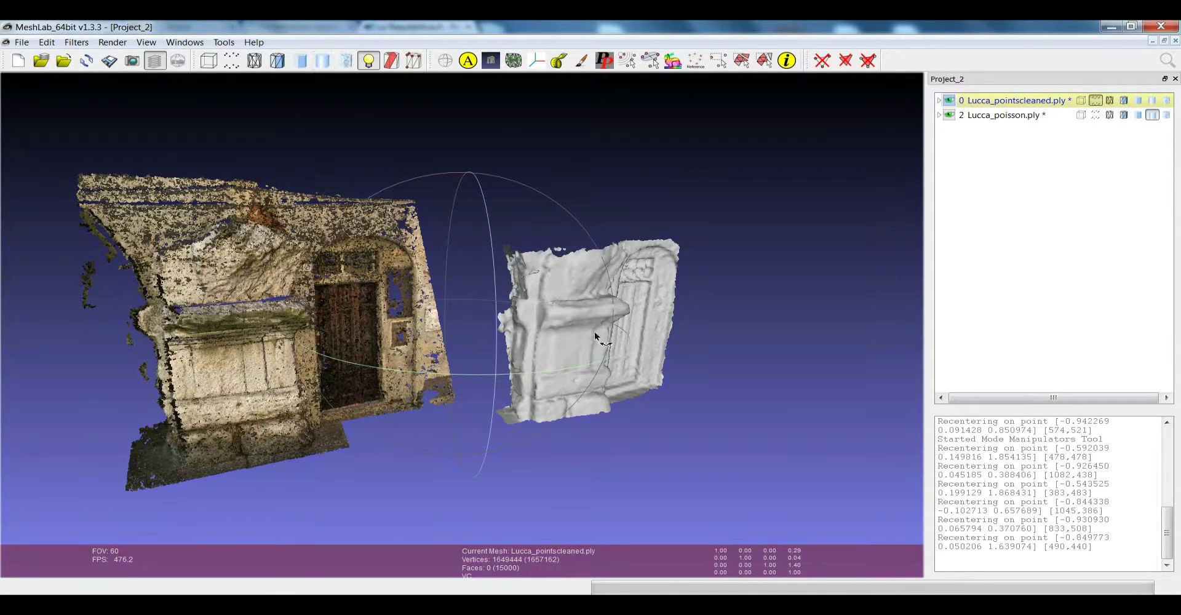
pyautogui.moveTo(594, 331)
pyautogui.mouseDown()
pyautogui.moveTo(432, 381)
pyautogui.moveTo(391, 358)
pyautogui.mouseUp()
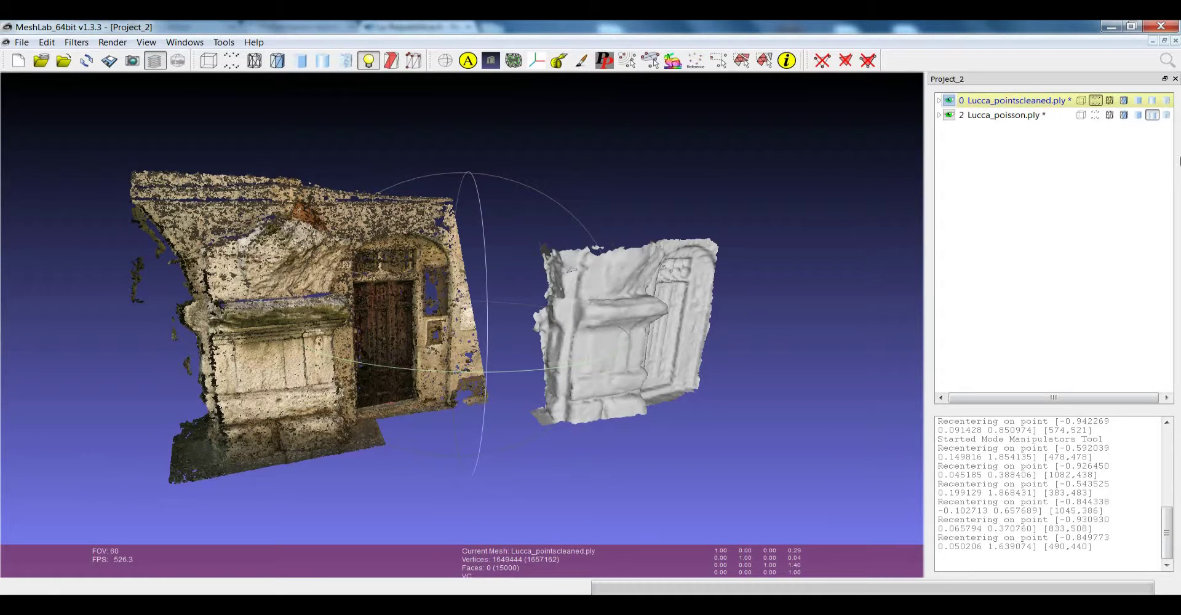
# Make Lucca_pointscleaned the current layer and recentre the trackball on a point of the grey mesh
pyautogui.click(1123, 100)
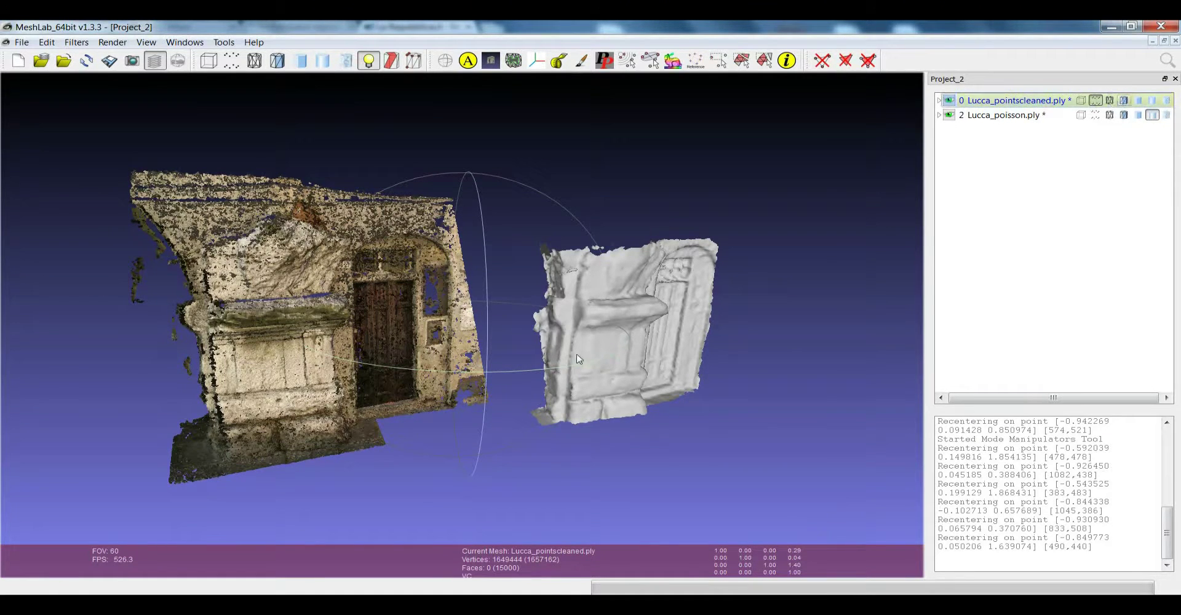
pyautogui.scroll(2, 578, 359)
pyautogui.moveTo(578, 359); pyautogui.dragTo(462, 318)
pyautogui.doubleClick(462, 318)
pyautogui.scroll(-5, 452, 329)
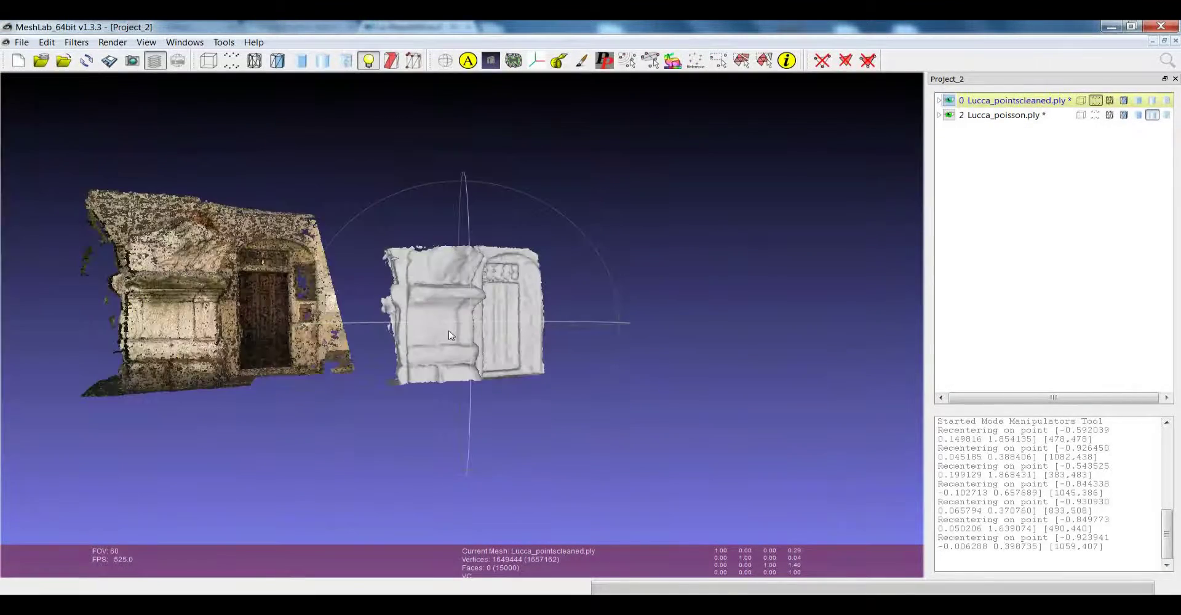
pyautogui.moveTo(452, 337); pyautogui.dragTo(536, 345, button='middle')
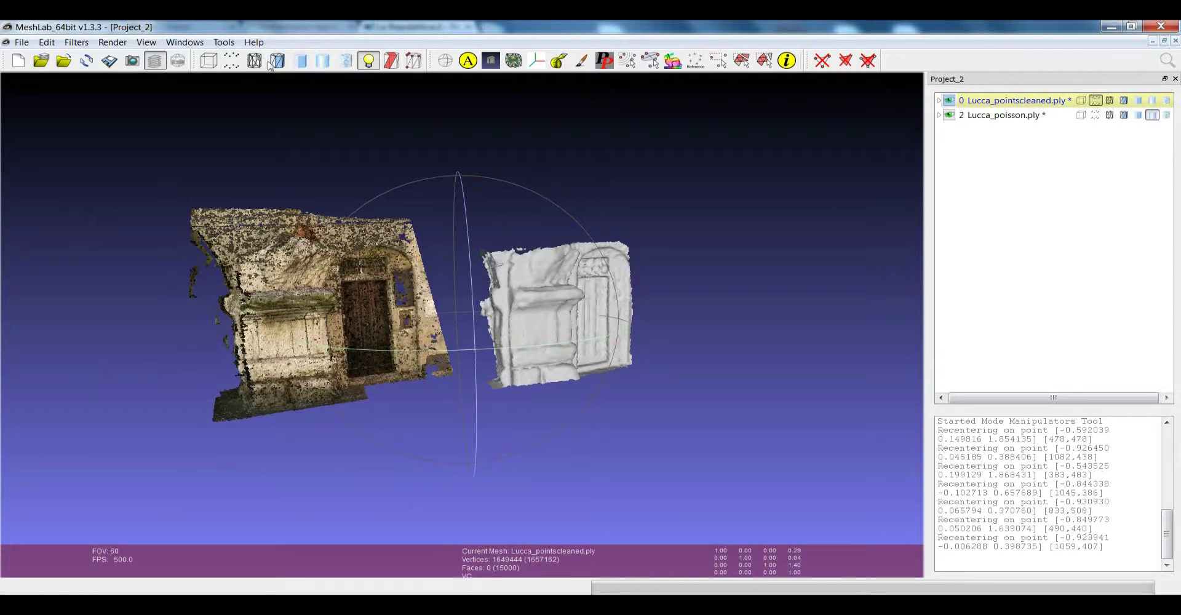
# Switch every layer to Points rendering and recentre the rotation on a point of the mesh
pyautogui.click(231, 60)
pyautogui.moveTo(426, 296); pyautogui.dragTo(418, 310)
pyautogui.moveTo(323, 309); pyautogui.dragTo(547, 309)
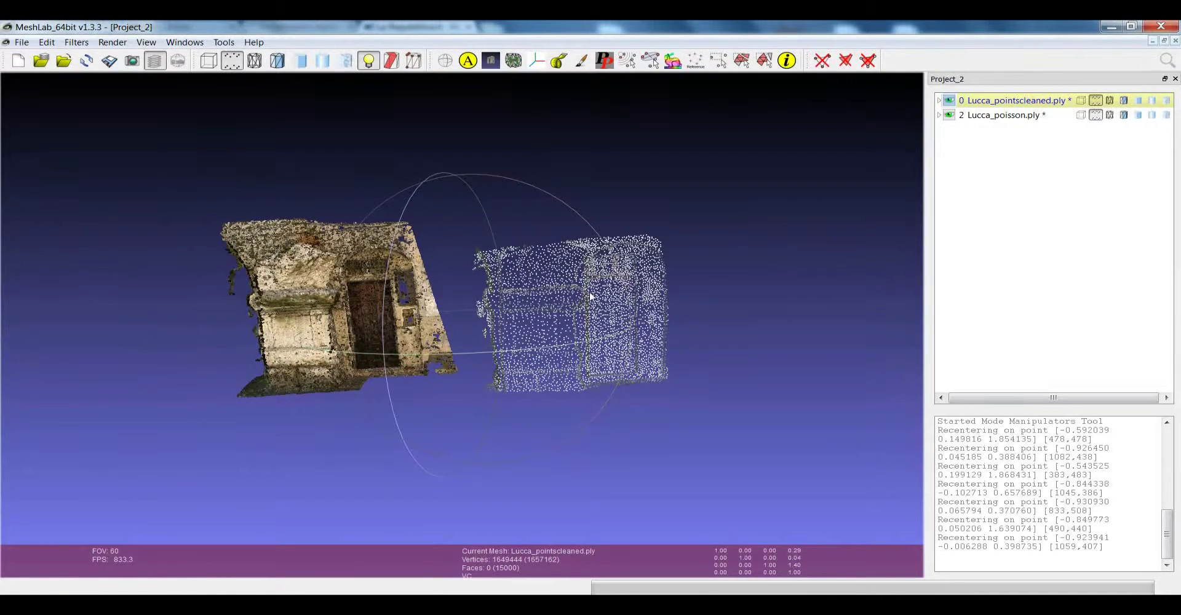
pyautogui.moveTo(592, 300); pyautogui.dragTo(431, 337)
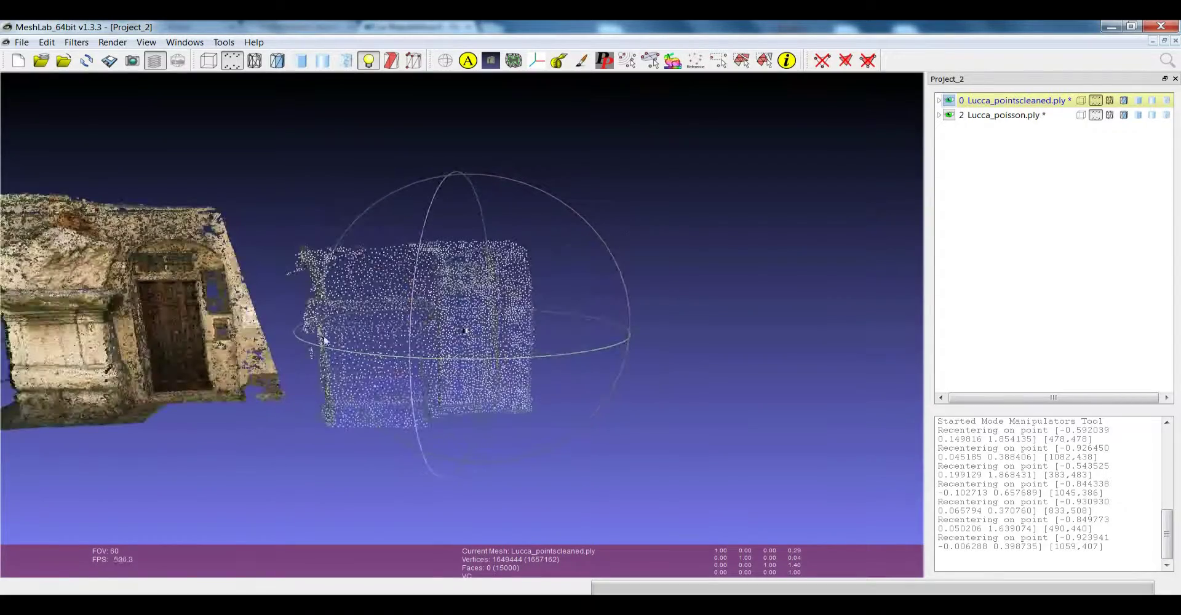
pyautogui.doubleClick(326, 338)
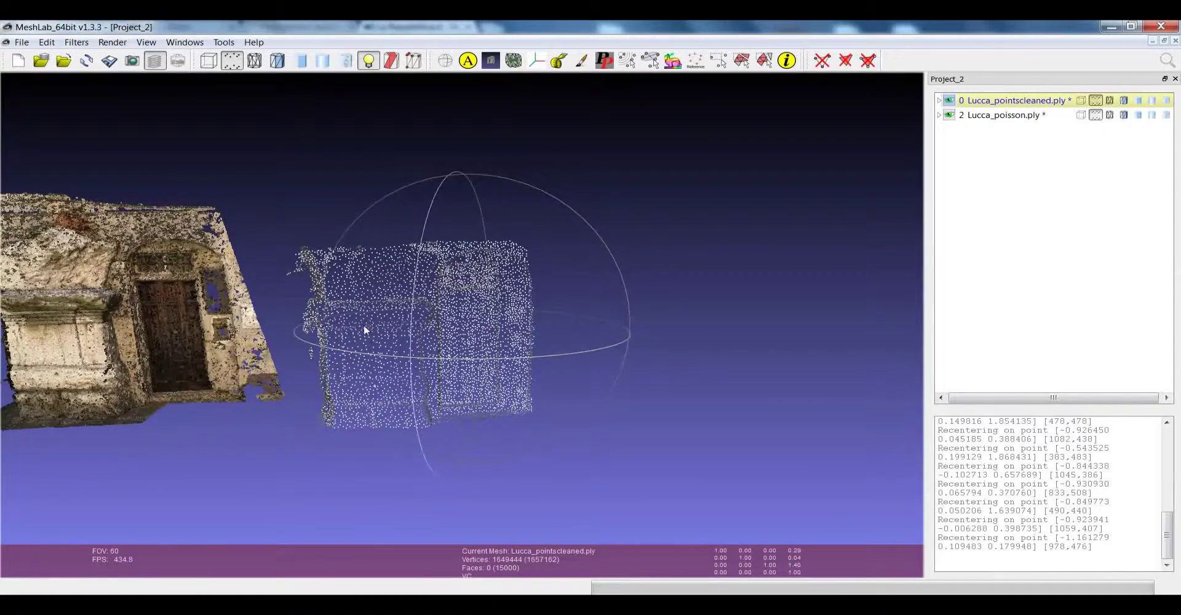
pyautogui.moveTo(365, 330); pyautogui.dragTo(510, 348)
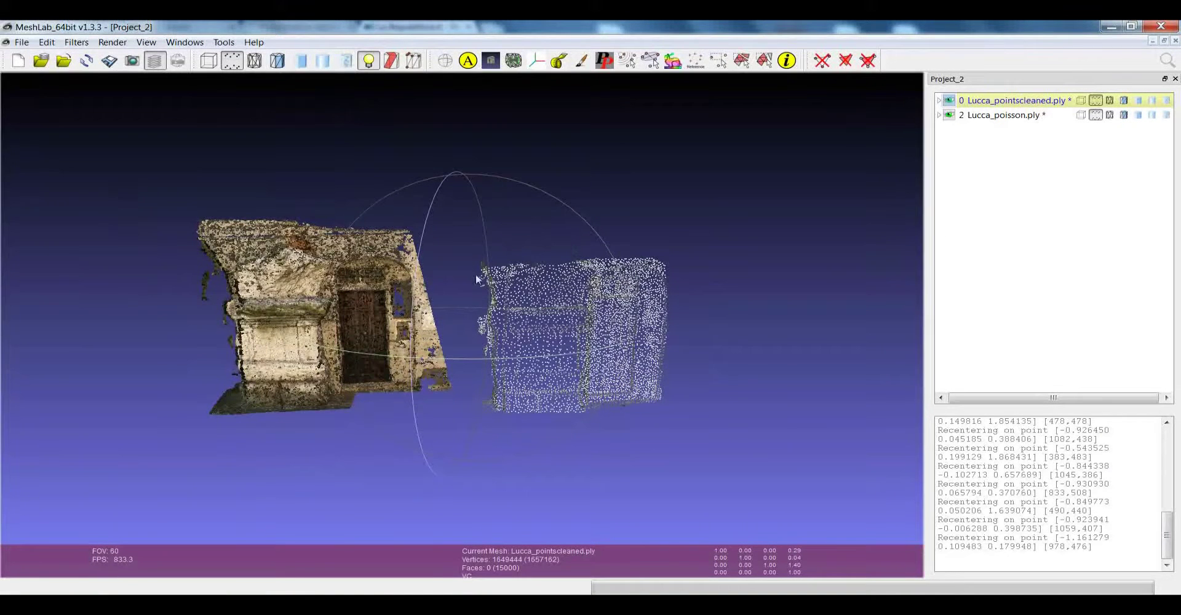
# Apply Smooth shading to all layers so only the grey Lucca_poisson surface remains visible
pyautogui.click(323, 60)
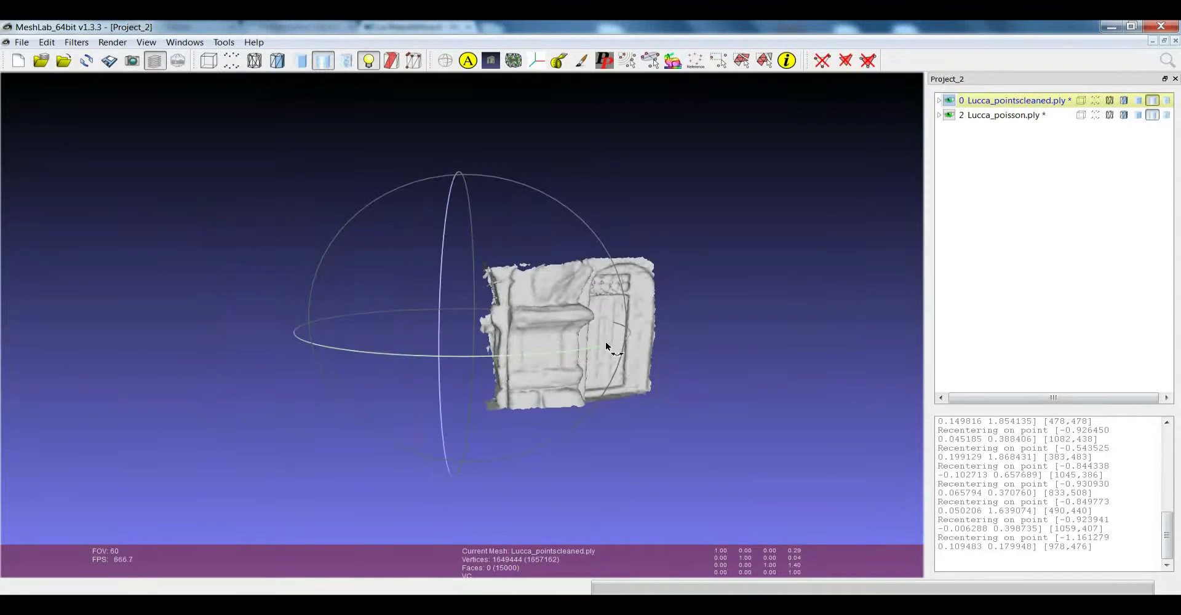
pyautogui.moveTo(309, 335); pyautogui.dragTo(315, 340)
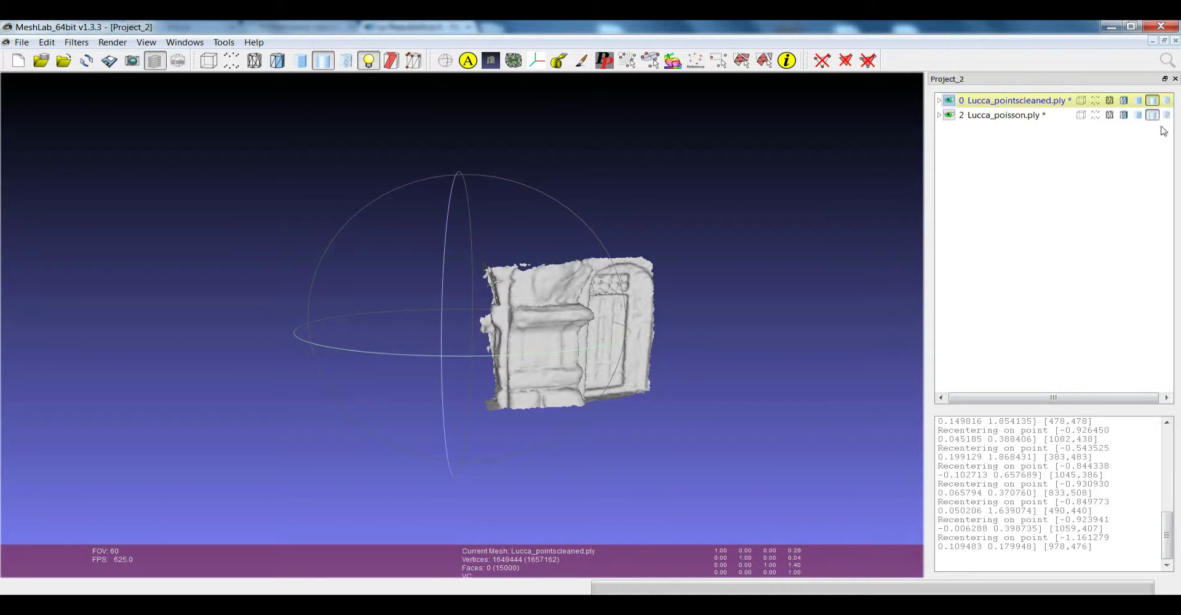
# Set Lucca_pointscleaned to Points and, after trying Flat, keep Lucca_poisson Smooth-shaded
pyautogui.click(1095, 100)
pyautogui.click(1139, 115)
pyautogui.click(1152, 115)
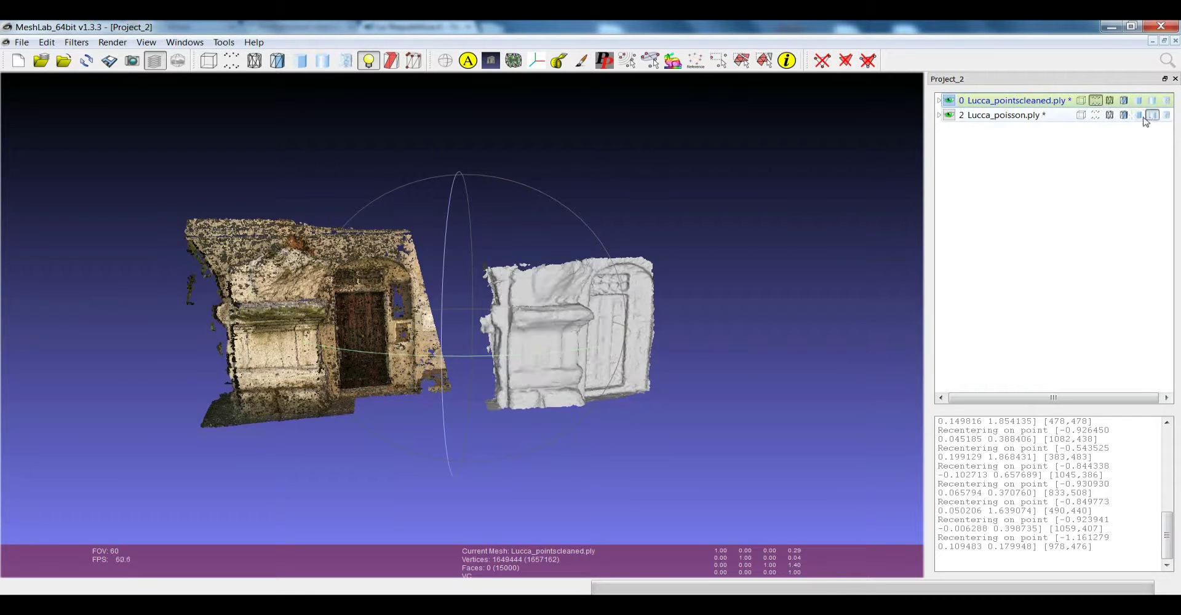
pyautogui.moveTo(514, 364)
pyautogui.mouseDown()
pyautogui.moveTo(522, 393)
pyautogui.moveTo(566, 350)
pyautogui.moveTo(462, 355)
pyautogui.moveTo(419, 319)
pyautogui.moveTo(504, 359)
pyautogui.moveTo(697, 369)
pyautogui.moveTo(410, 297)
pyautogui.moveTo(407, 328)
pyautogui.moveTo(416, 318)
pyautogui.mouseUp()
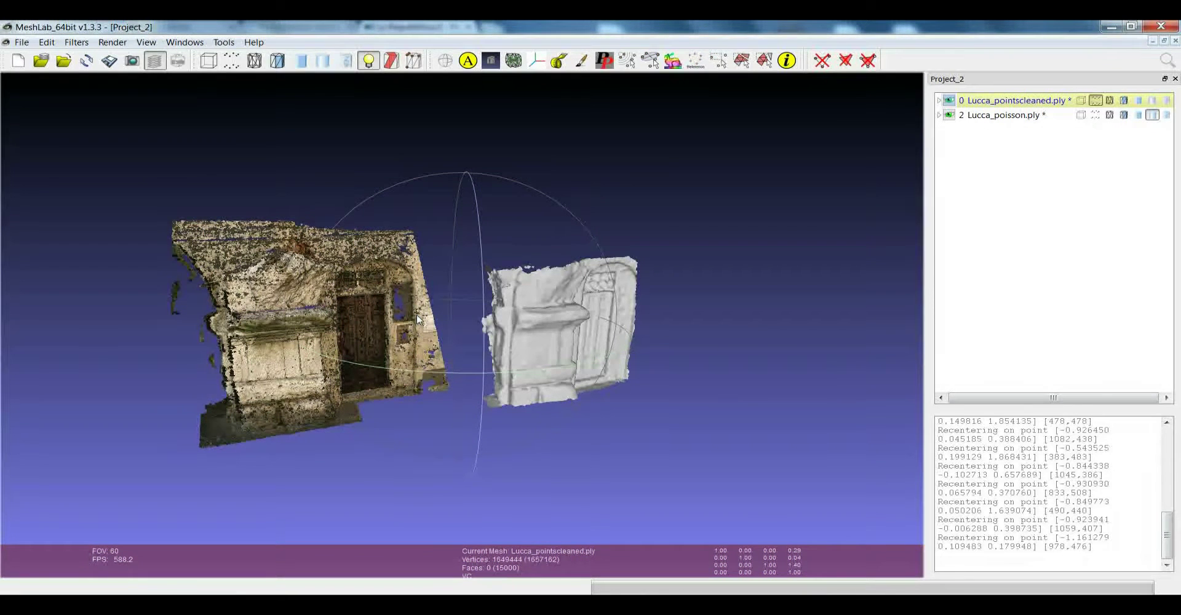
pyautogui.moveTo(553, 404); pyautogui.dragTo(535, 403)
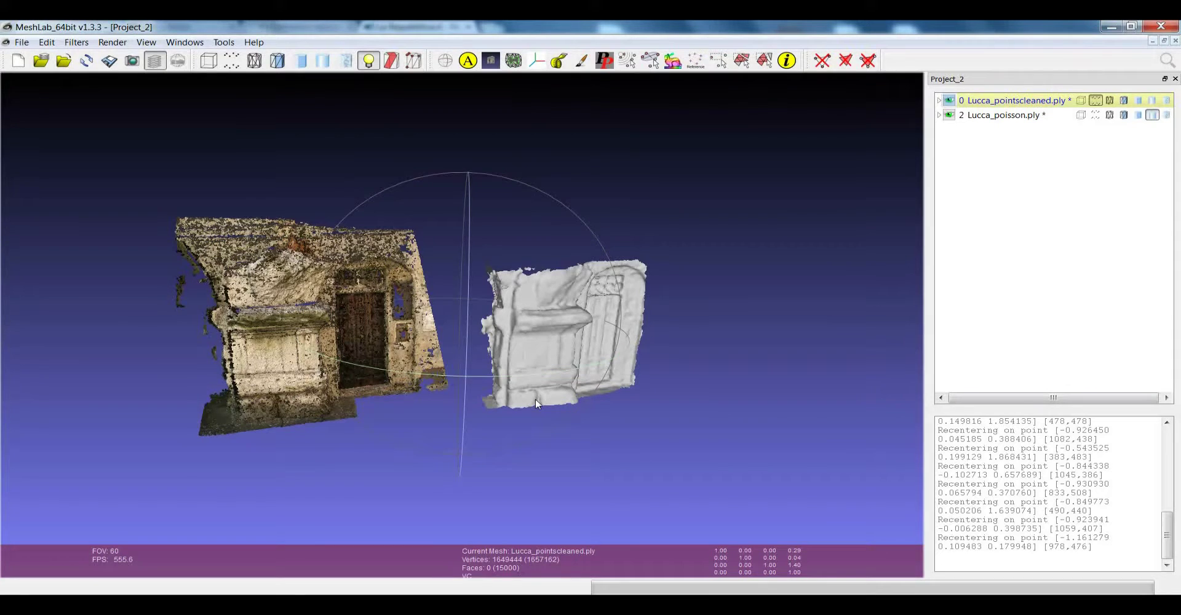
pyautogui.moveTo(587, 424); pyautogui.dragTo(585, 427)
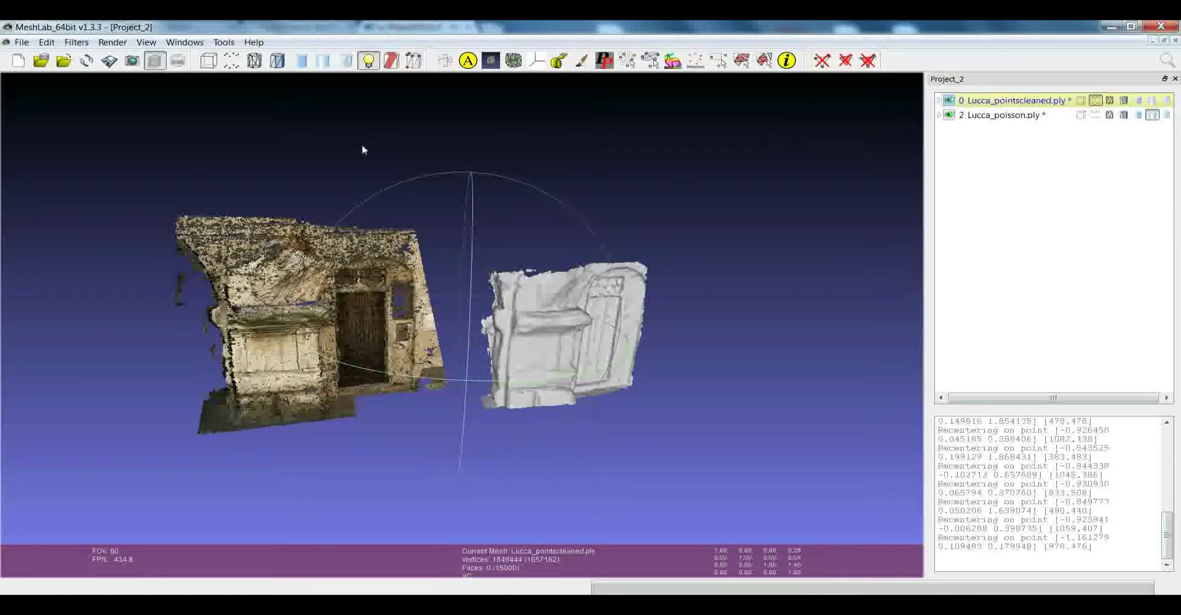
# In Tools > Options, uncheck Show Per-Mesh Rendering Side ToolBar for GUI::perMeshToolBar and apply
pyautogui.click(225, 41)
pyautogui.click(240, 67)
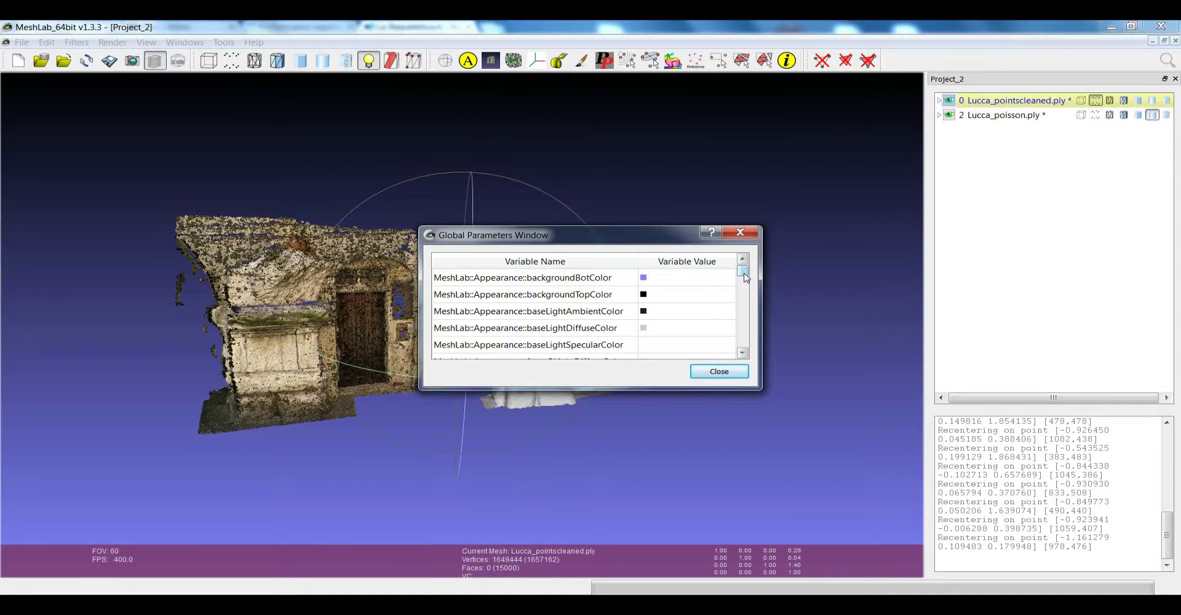
pyautogui.moveTo(744, 276); pyautogui.dragTo(747, 348)
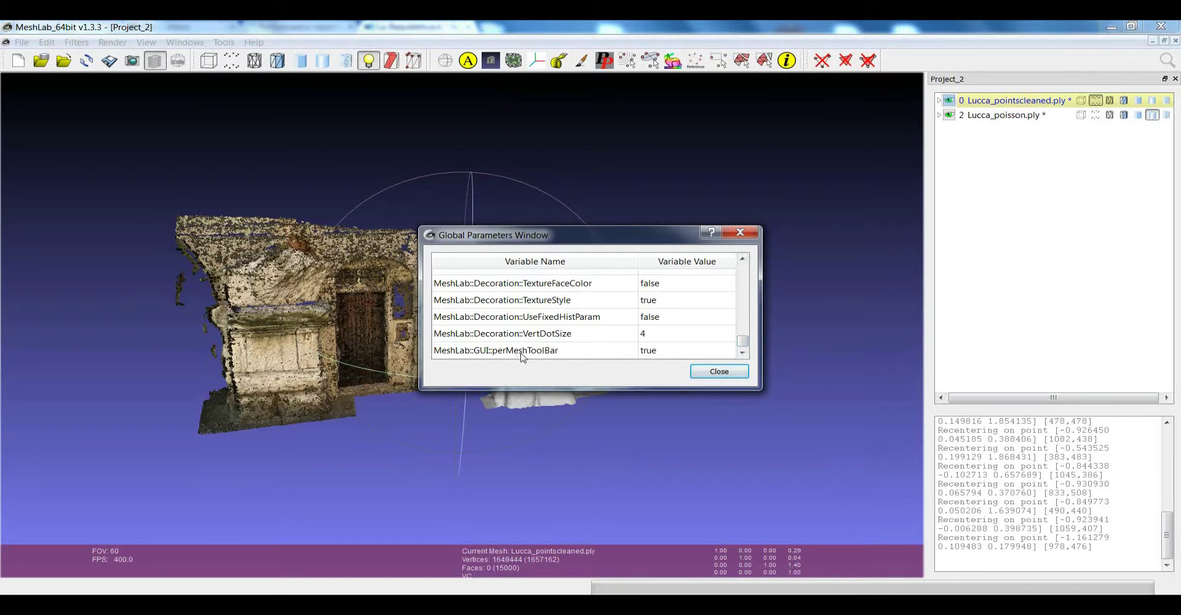
pyautogui.doubleClick(540, 353)
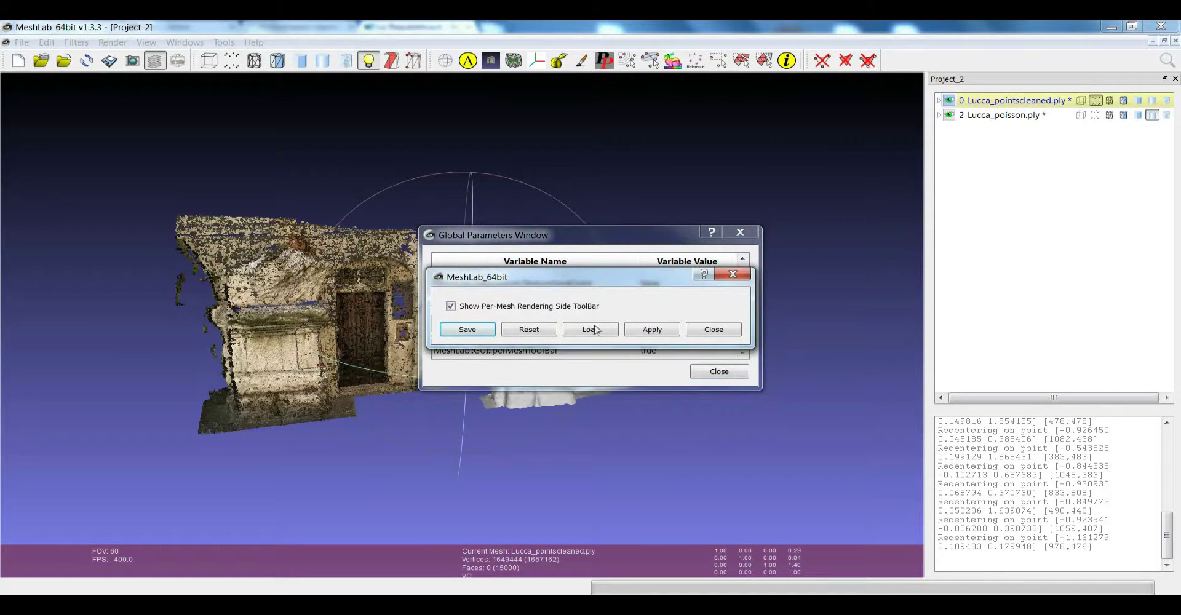
pyautogui.moveTo(577, 286); pyautogui.dragTo(576, 218)
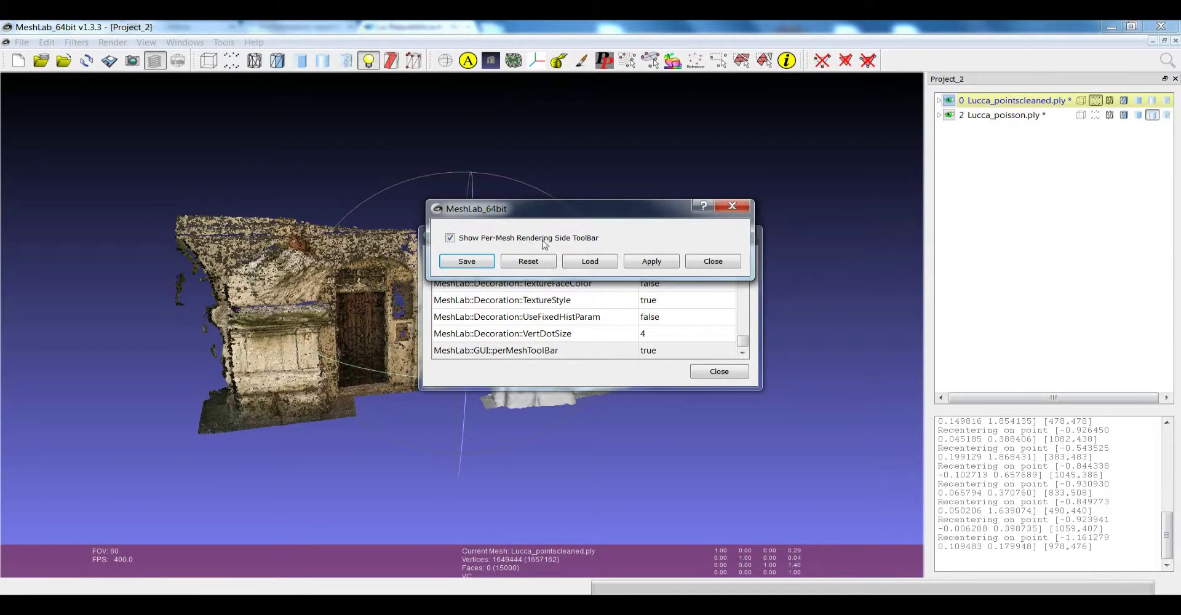
pyautogui.click(451, 239)
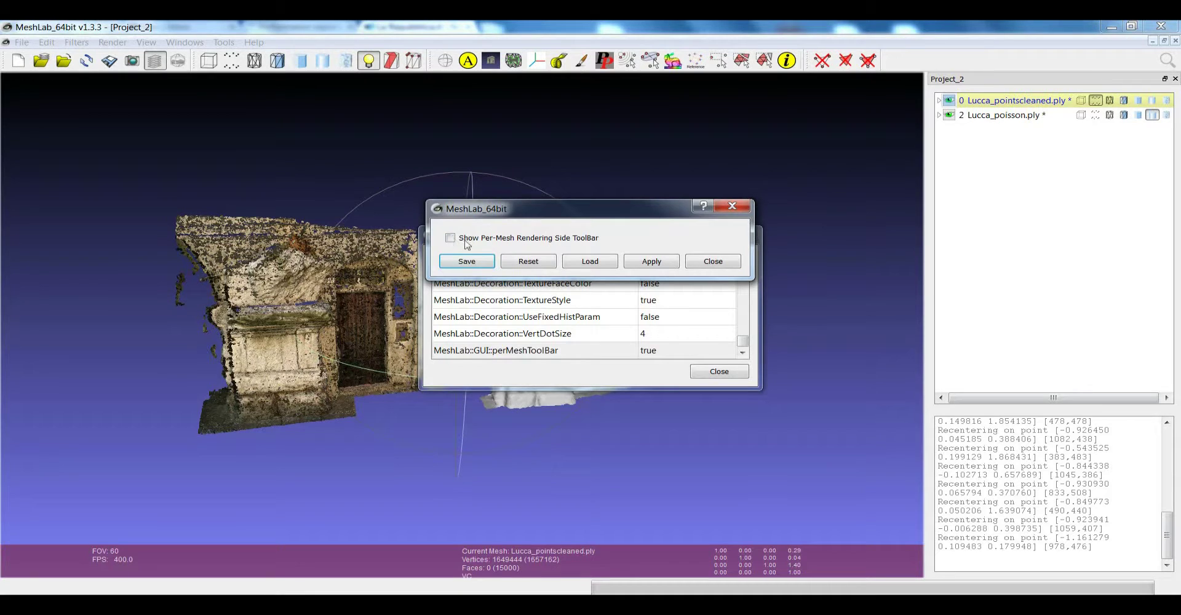
pyautogui.click(636, 263)
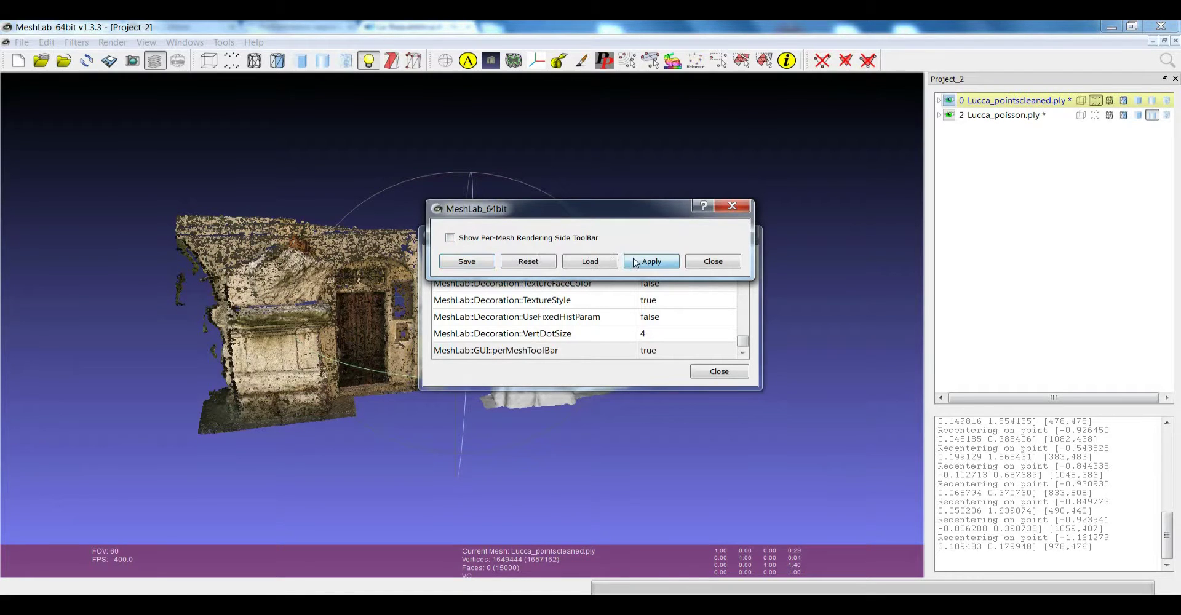
pyautogui.click(732, 206)
# Close the Global Parameters window and switch all layers to Points rendering after trying Flat
pyautogui.click(723, 371)
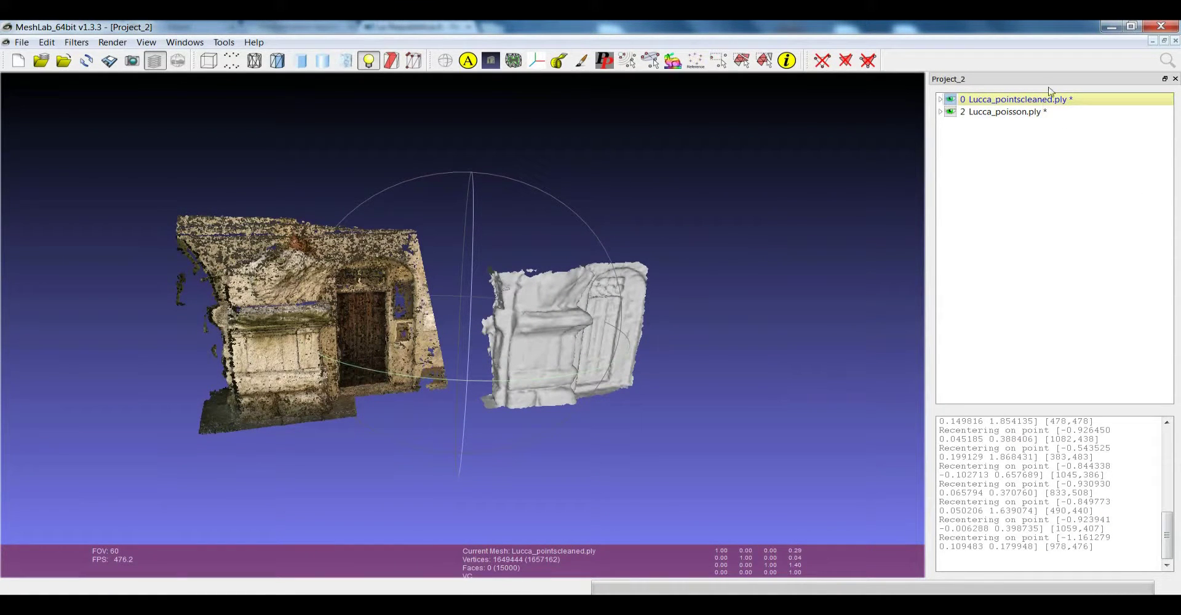
pyautogui.click(323, 61)
pyautogui.click(231, 60)
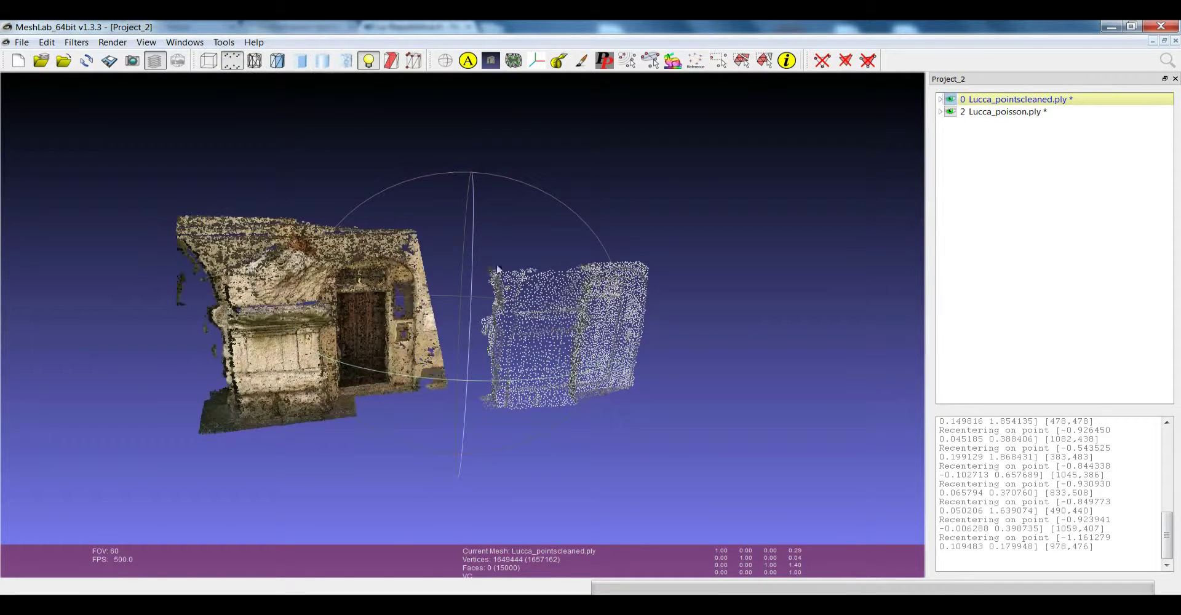
pyautogui.moveTo(572, 272); pyautogui.dragTo(542, 275)
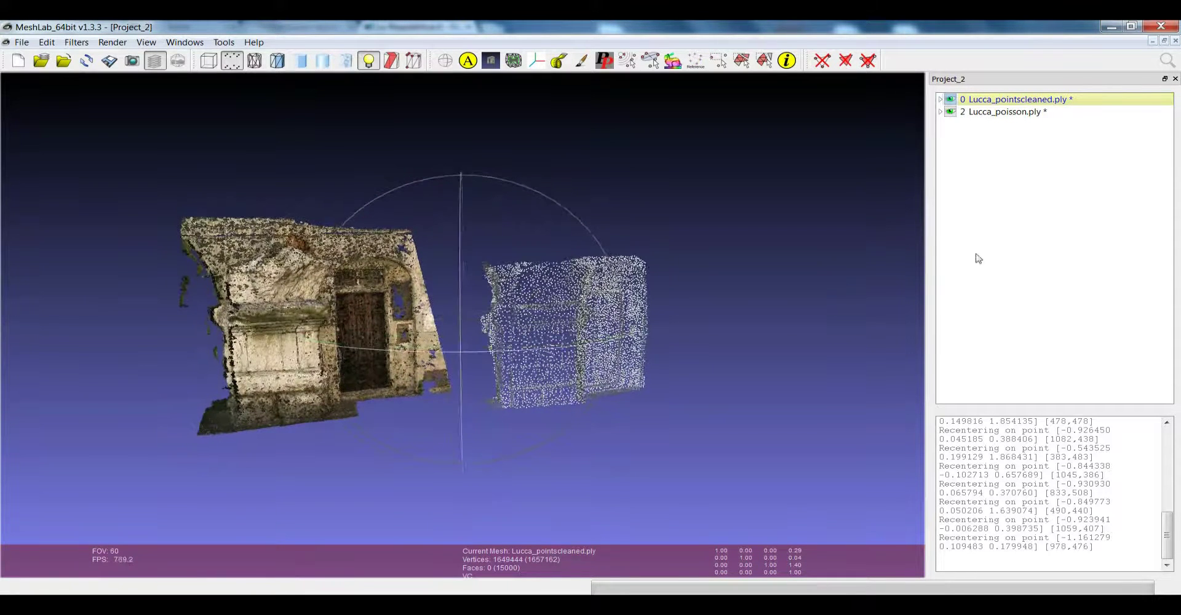
pyautogui.click(224, 42)
# Re-check Show Per-Mesh Rendering Side ToolBar for GUI::perMeshToolBar, apply, and close the options
pyautogui.click(236, 62)
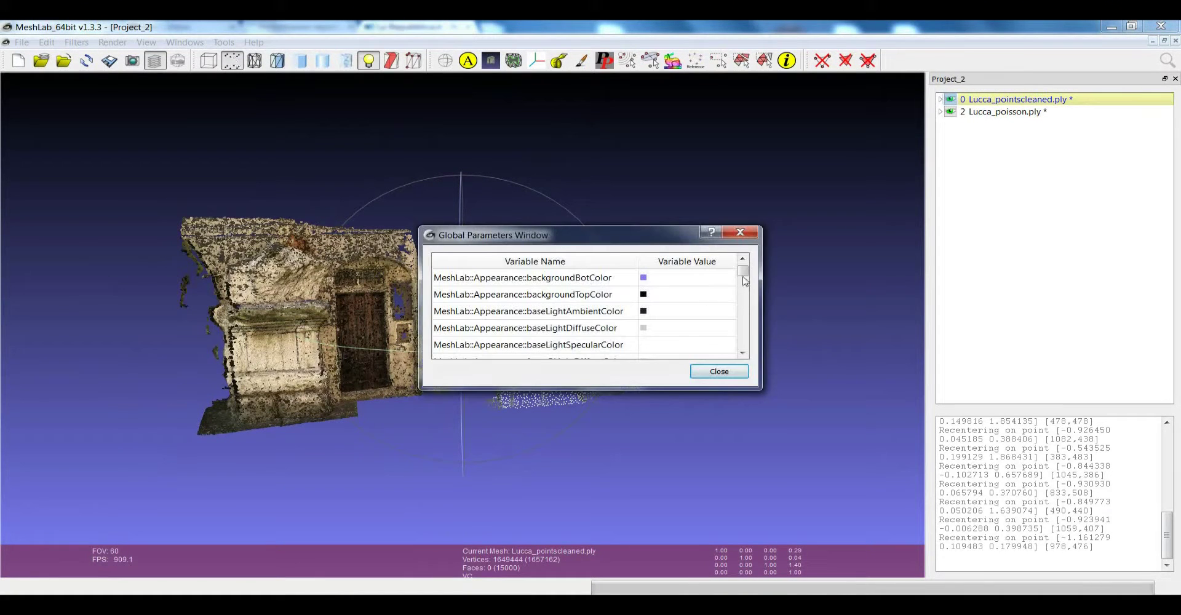
pyautogui.moveTo(743, 272); pyautogui.dragTo(744, 360)
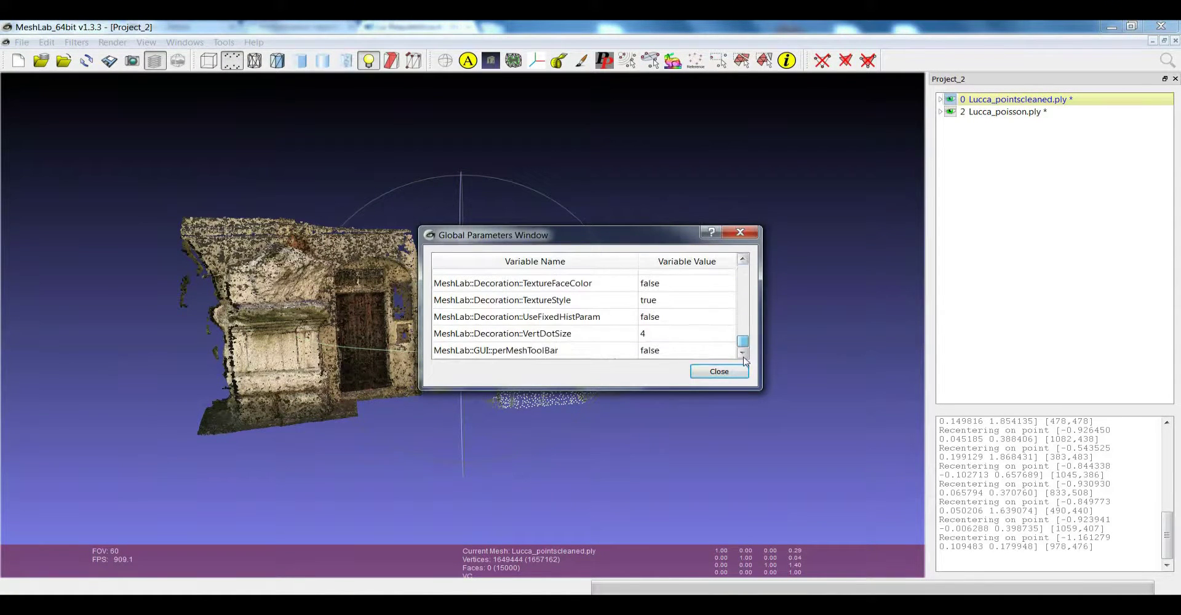
pyautogui.doubleClick(527, 350)
pyautogui.click(451, 307)
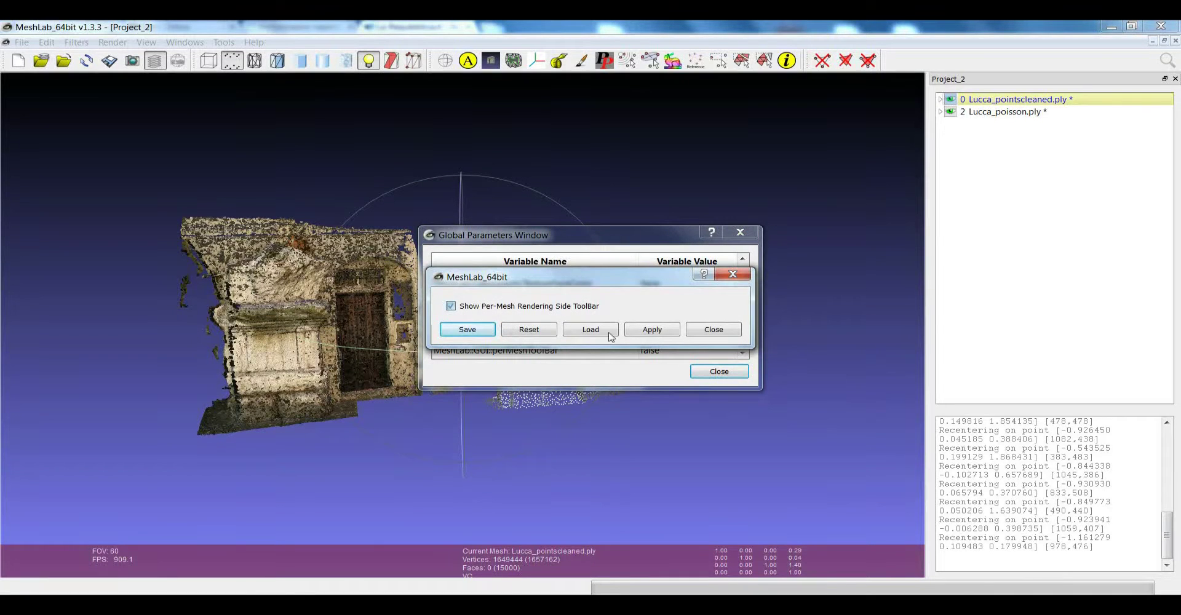
pyautogui.click(651, 330)
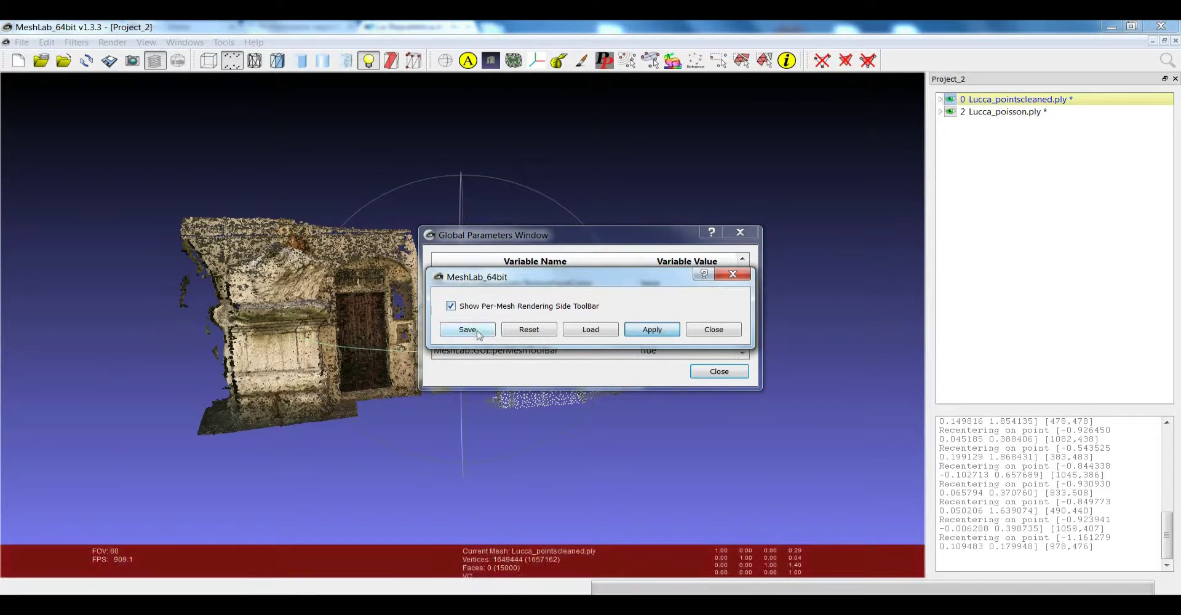
pyautogui.click(713, 330)
pyautogui.click(719, 371)
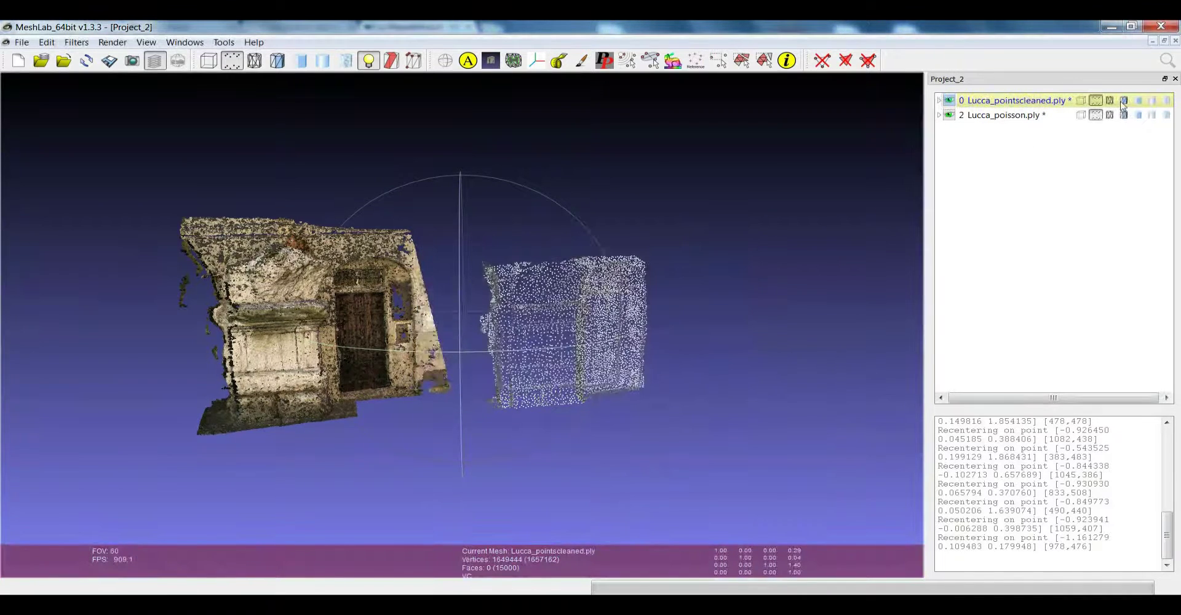
# Switch Lucca_poisson.ply to Smooth rendering via its per-mesh toolbar, keeping the cloud as points
pyautogui.click(1152, 115)
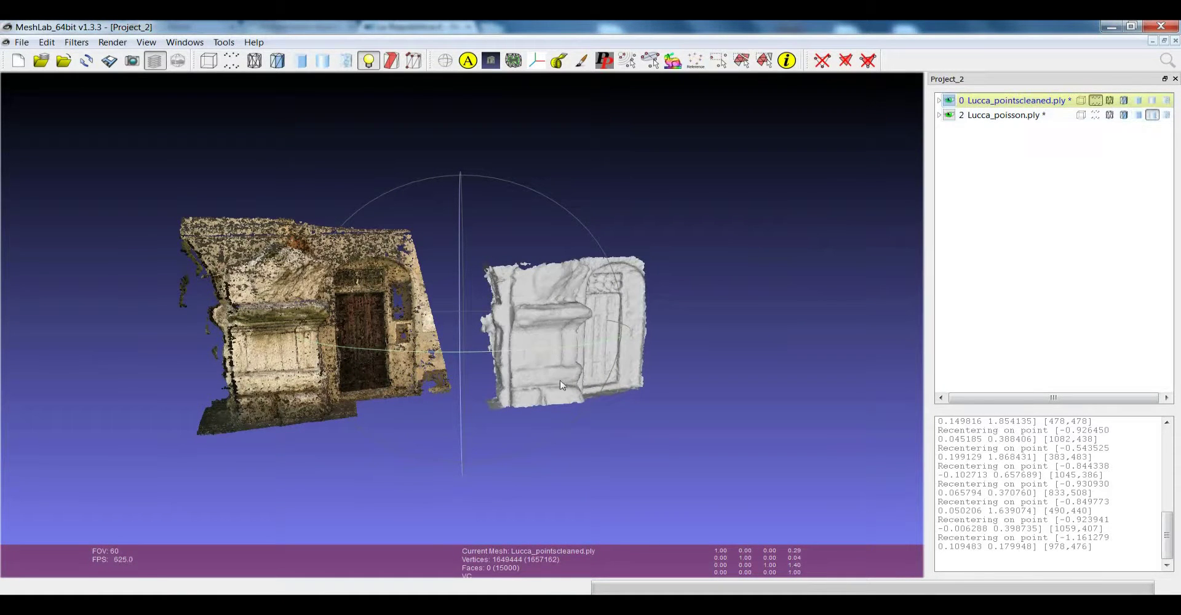
pyautogui.moveTo(545, 372); pyautogui.dragTo(590, 363)
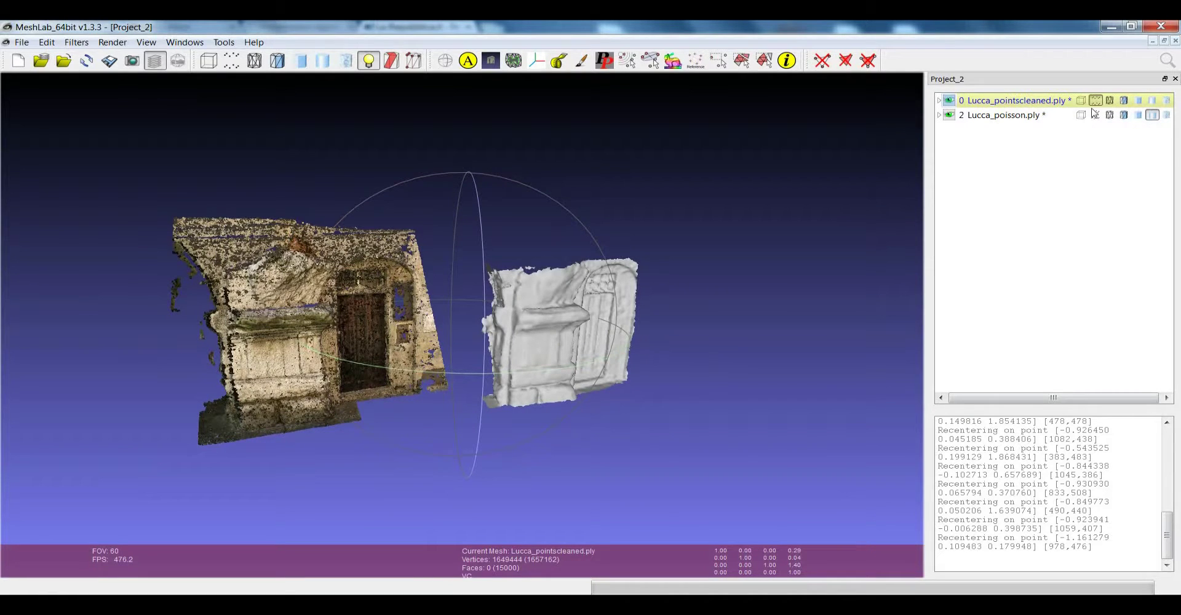